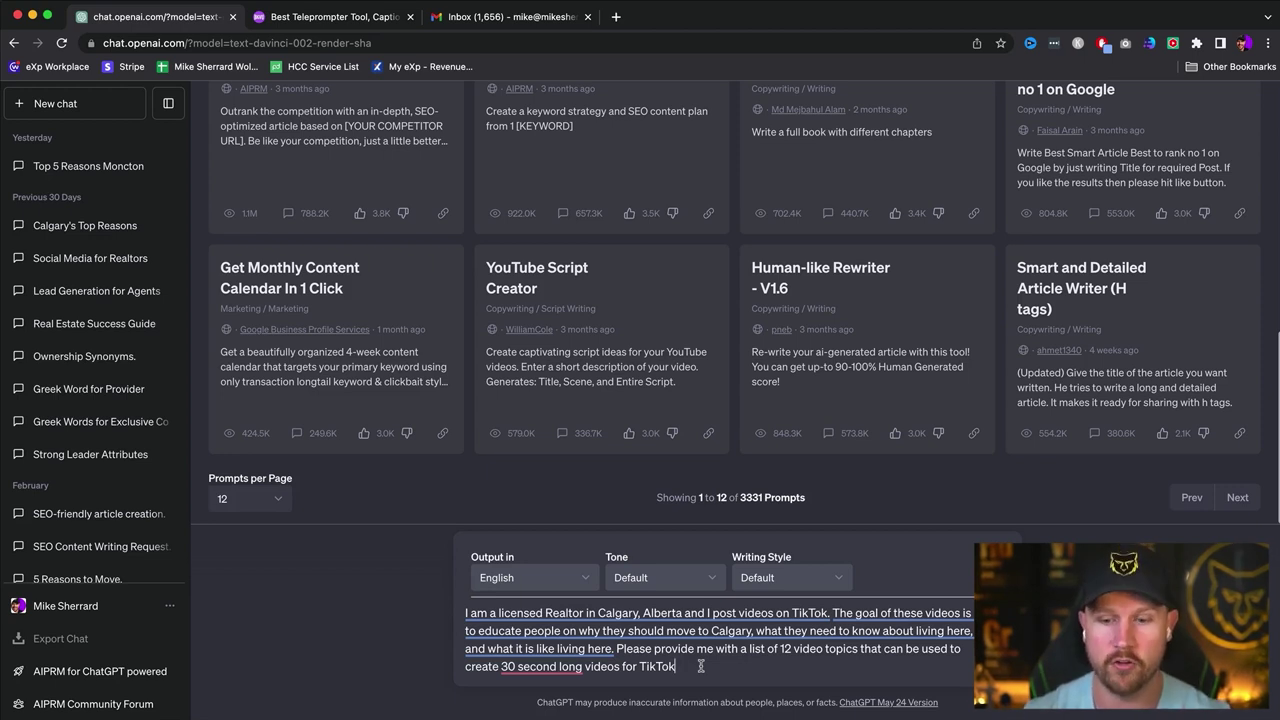
- Send the Calgary realtor prompt asking for 12 thirty-second TikTok video topics
{"action": "key", "text": "Return"}
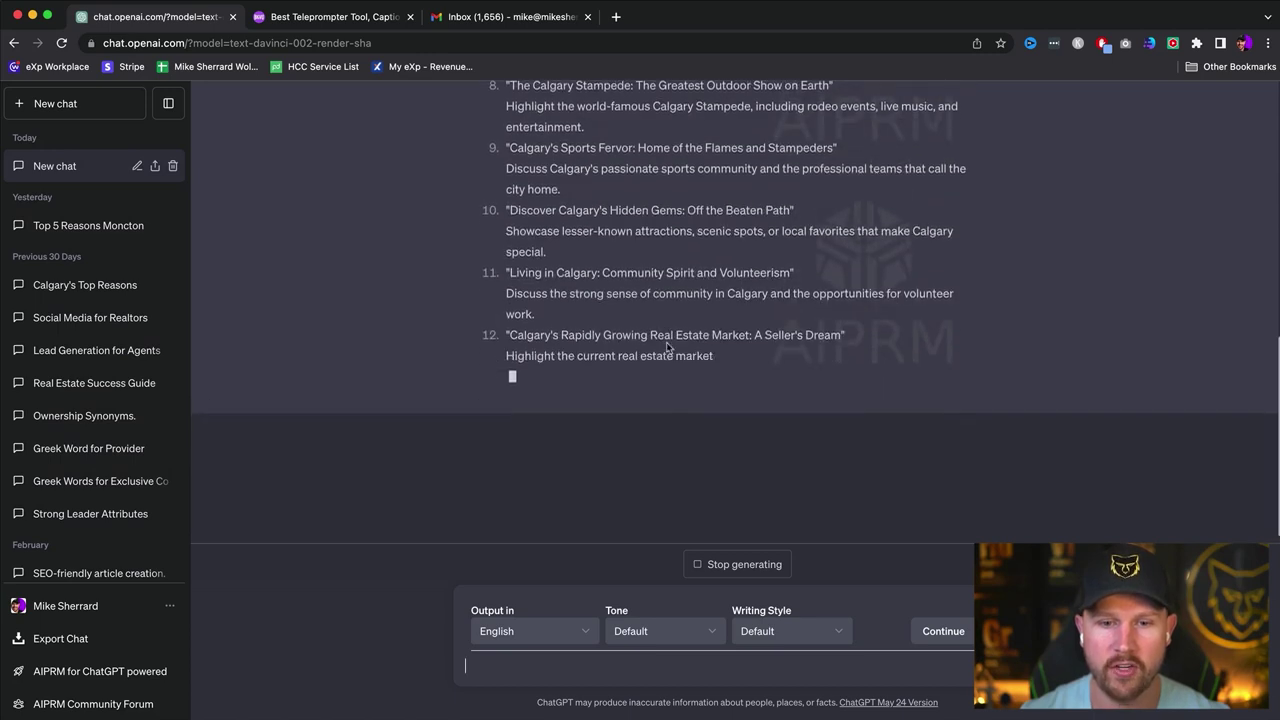
- Scroll to the top of the 12-topic reply and select the first topic's title
{"action": "scroll", "coordinate": [660, 338], "scroll_direction": "up", "scroll_amount": 10}
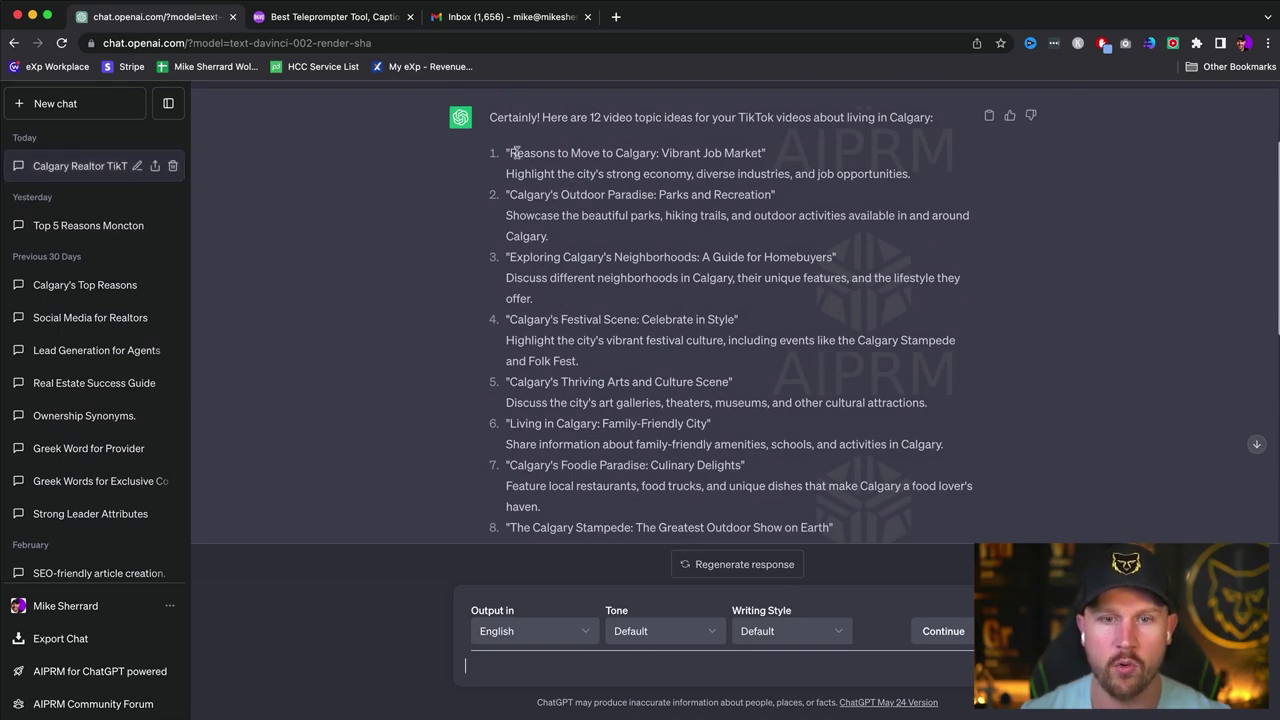
{"action": "left_click_drag", "start_coordinate": [508, 153], "coordinate": [505, 154]}
{"action": "key", "text": "super+c"}
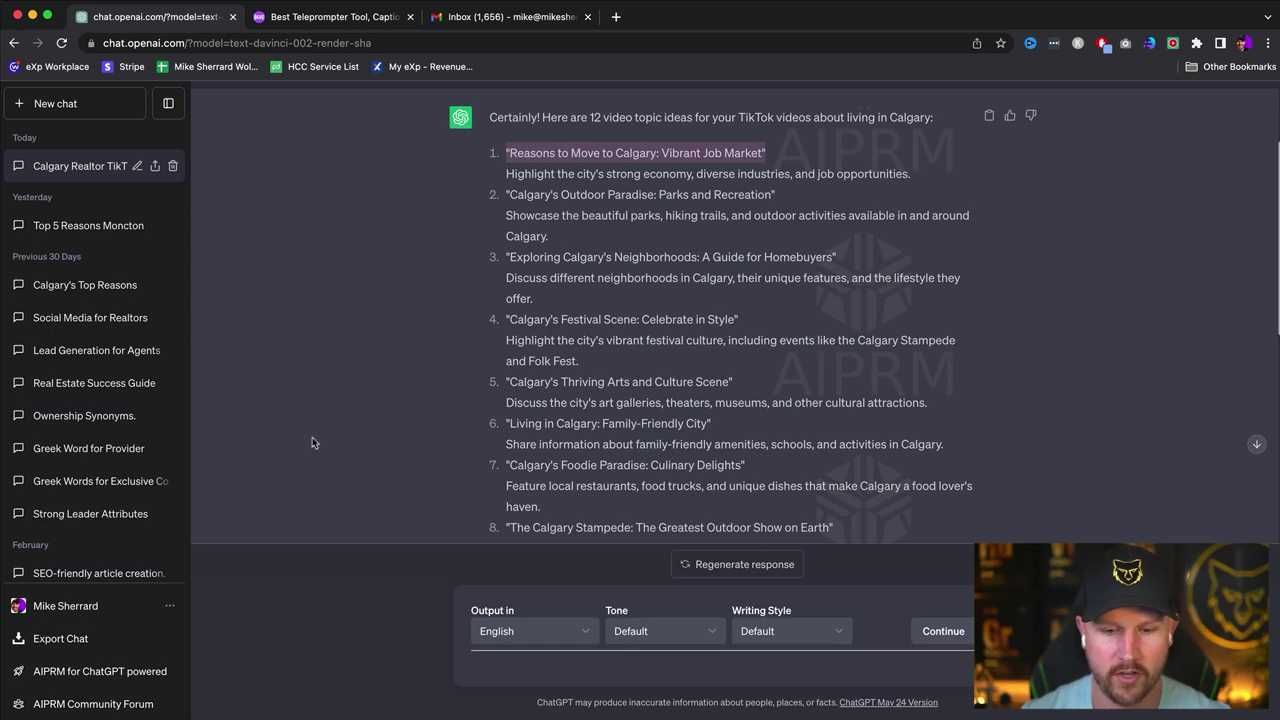
{"action": "left_click", "coordinate": [576, 657]}
- Request a 30-second video script for video 1, pasting the 'Vibrant Job Market' topic title
{"action": "type", "text": "Plea"}
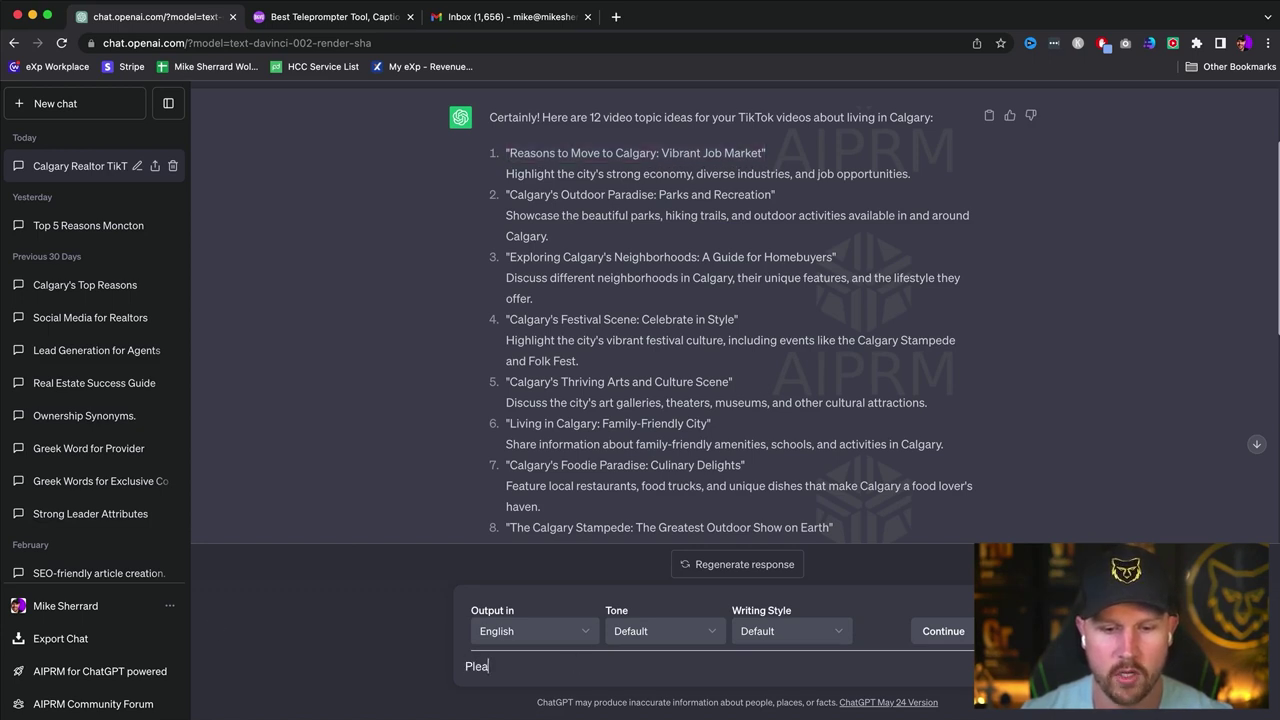
{"action": "type", "text": "se create a "}
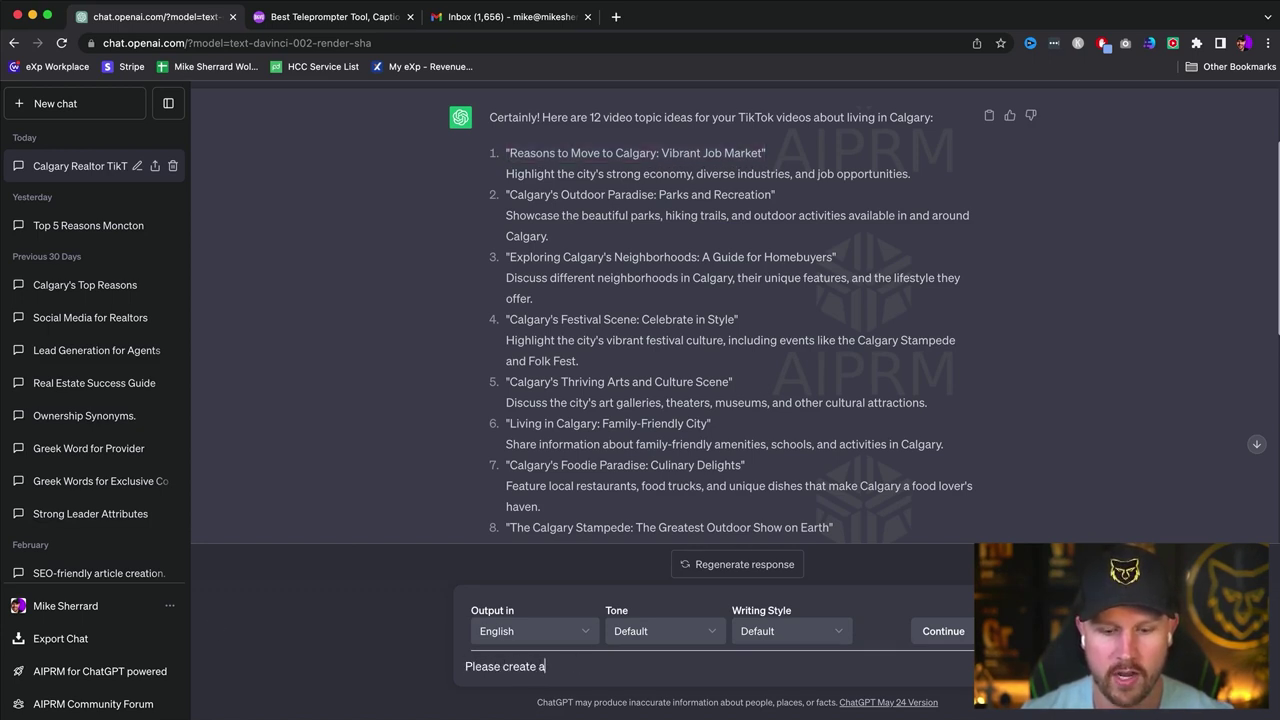
{"action": "type", "text": "30 second vide"}
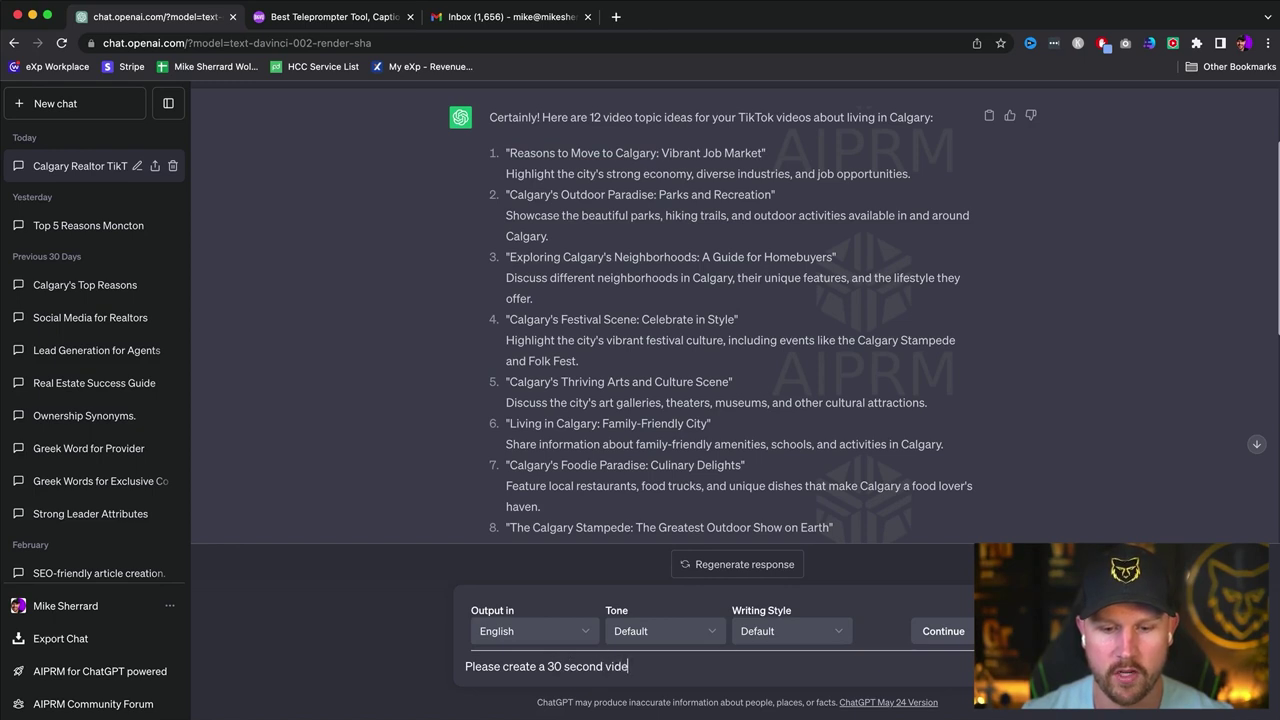
{"action": "type", "text": "o script for vid"}
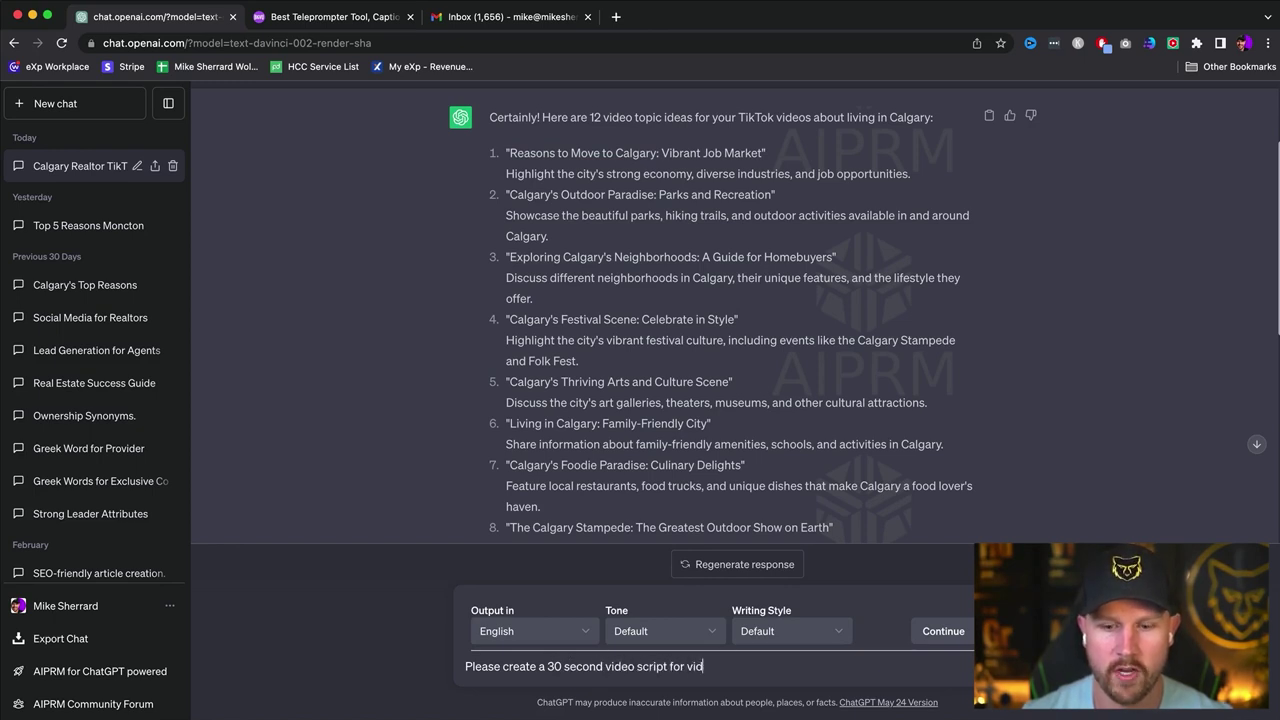
{"action": "type", "text": "eo 1 \""}
{"action": "key", "text": "super+v"}
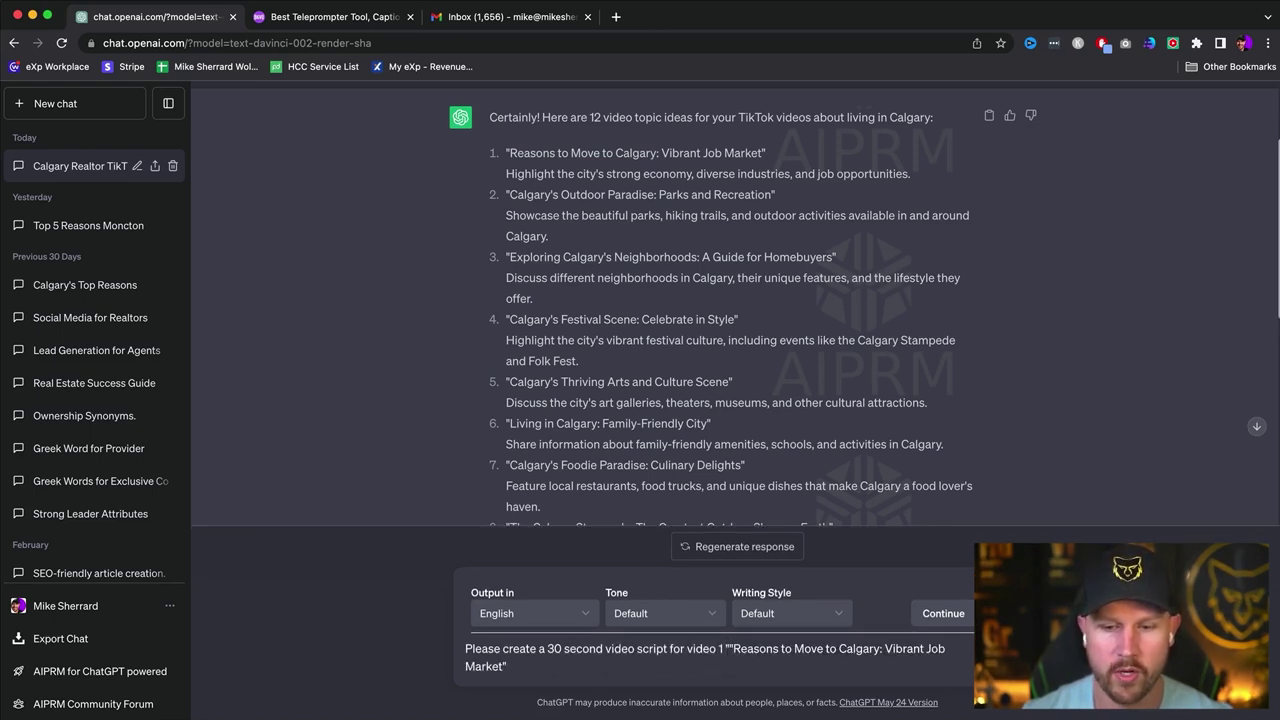
{"action": "left_click", "coordinate": [728, 648]}
{"action": "key", "text": "BackSpace"}
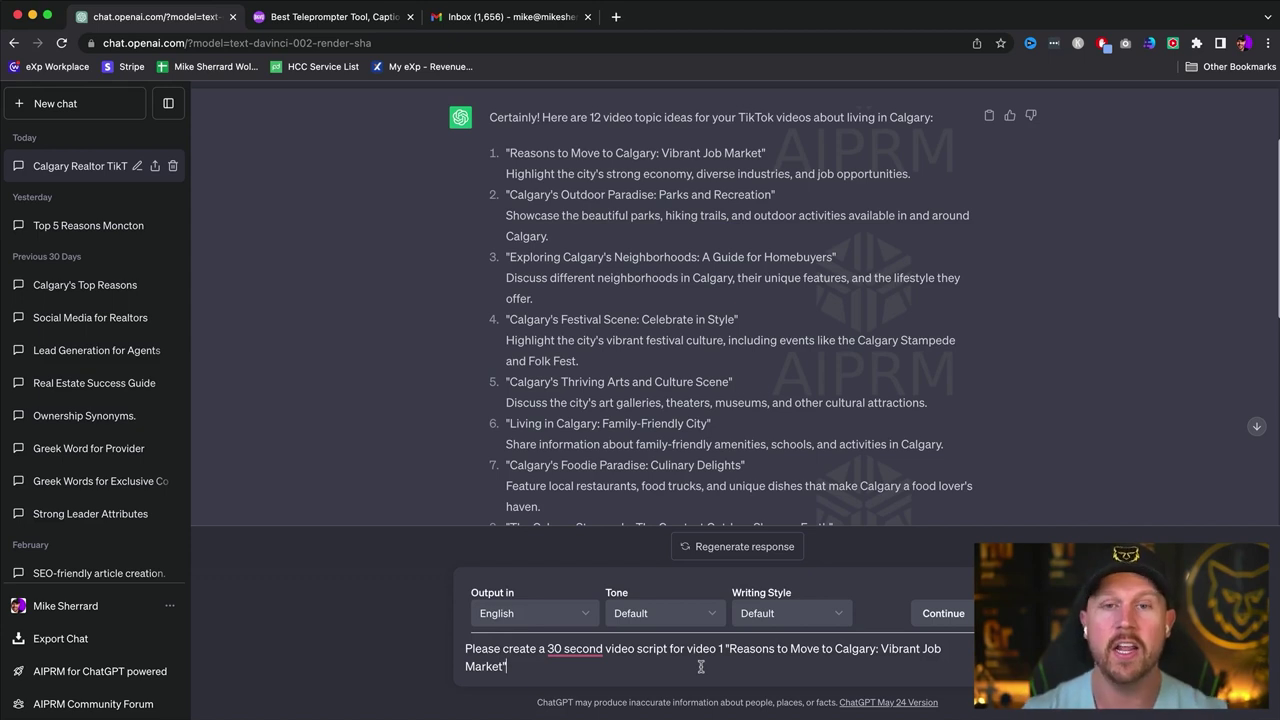
{"action": "key", "text": "Return"}
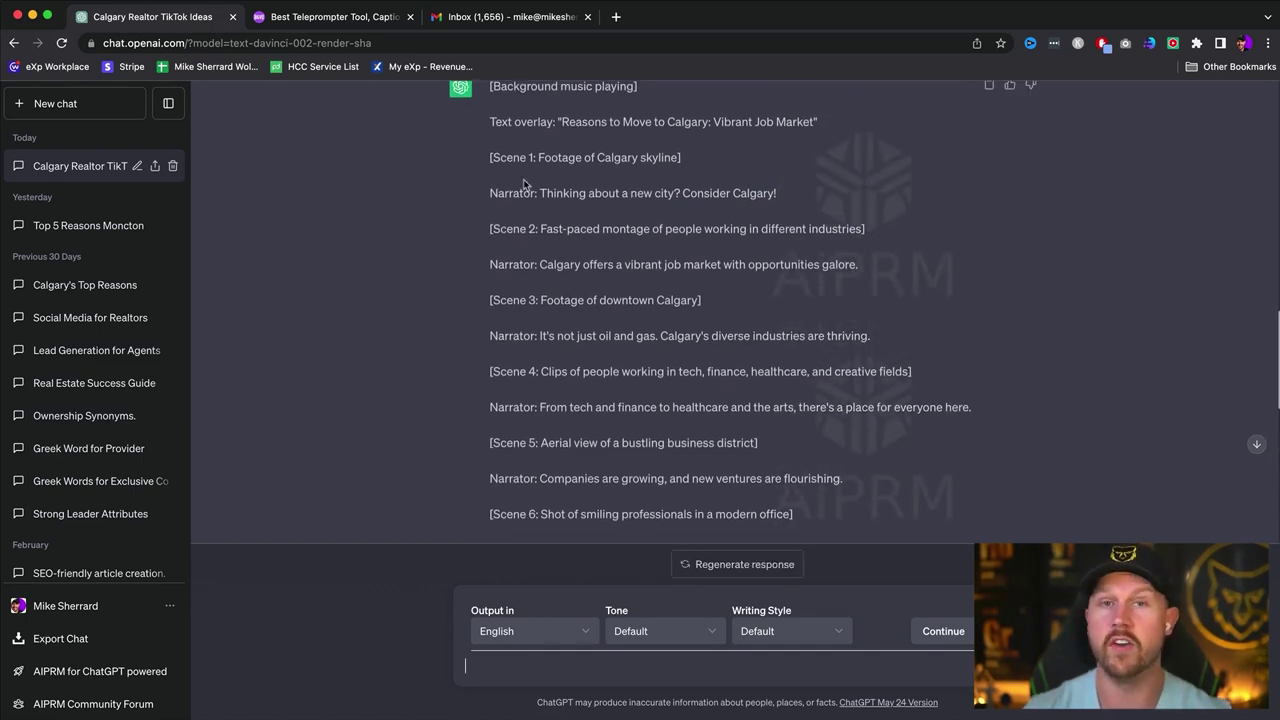
- Start a follow-up message asking for only the narrator lines
{"action": "scroll", "coordinate": [534, 457], "scroll_direction": "down", "scroll_amount": 10}
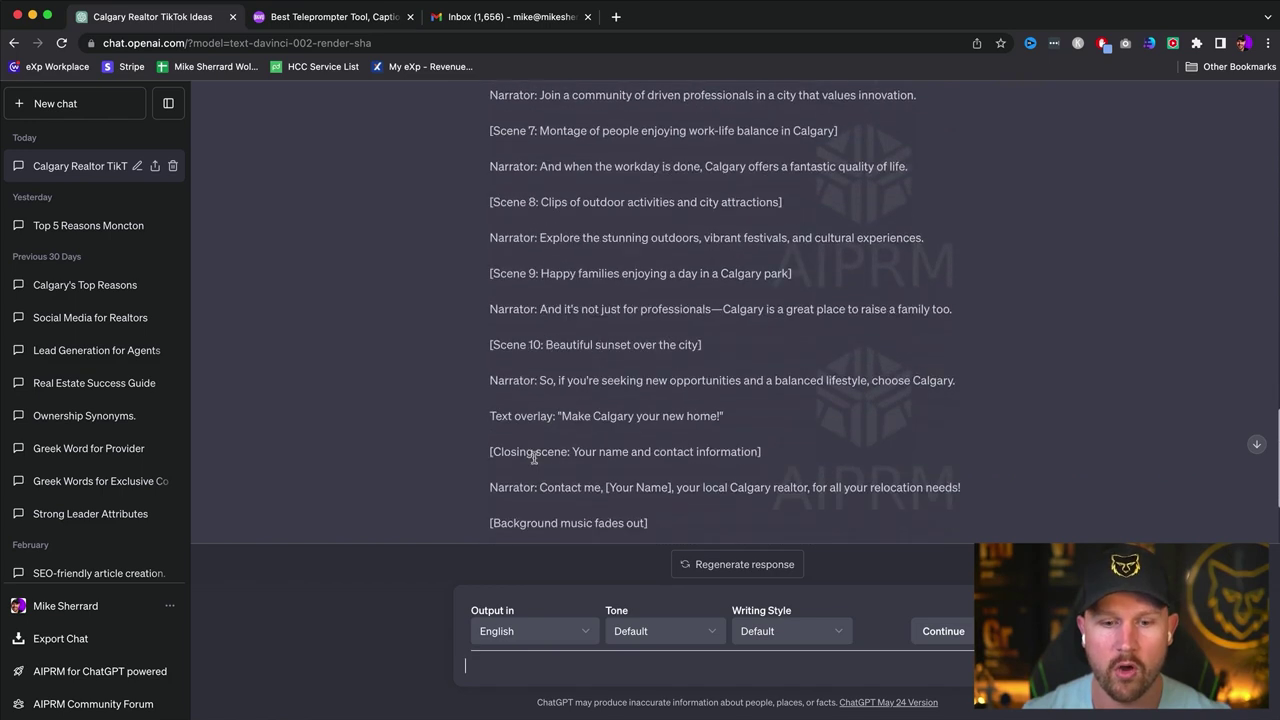
{"action": "left_click", "coordinate": [528, 663]}
{"action": "type", "text": "Please only proivid"}
- Fix the typo and send 'Please only provide the narrator script'
{"action": "key", "text": "BackSpace"}
{"action": "key", "text": "BackSpace"}
{"action": "key", "text": "BackSpace"}
{"action": "type", "text": "de the narrator script"}
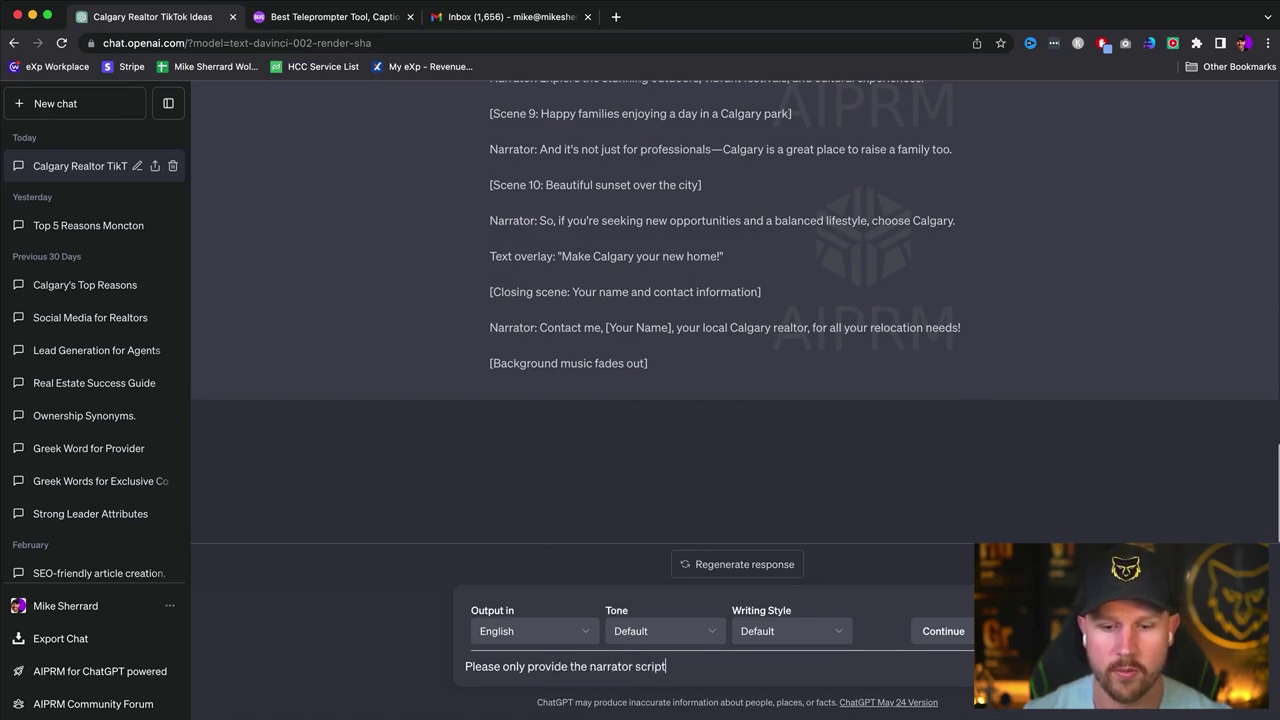
{"action": "key", "text": "Return"}
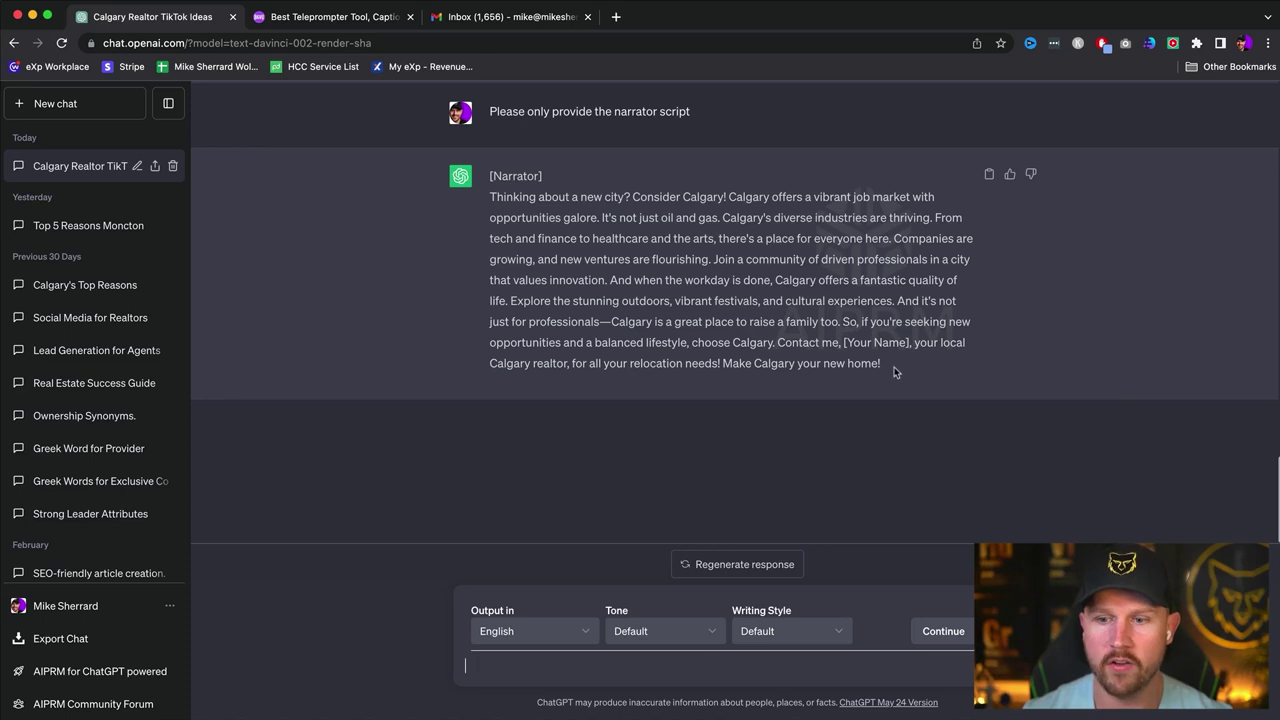
- Select and copy ChatGPT's narrator-only Calgary script
{"action": "left_click_drag", "start_coordinate": [888, 371], "coordinate": [491, 200]}
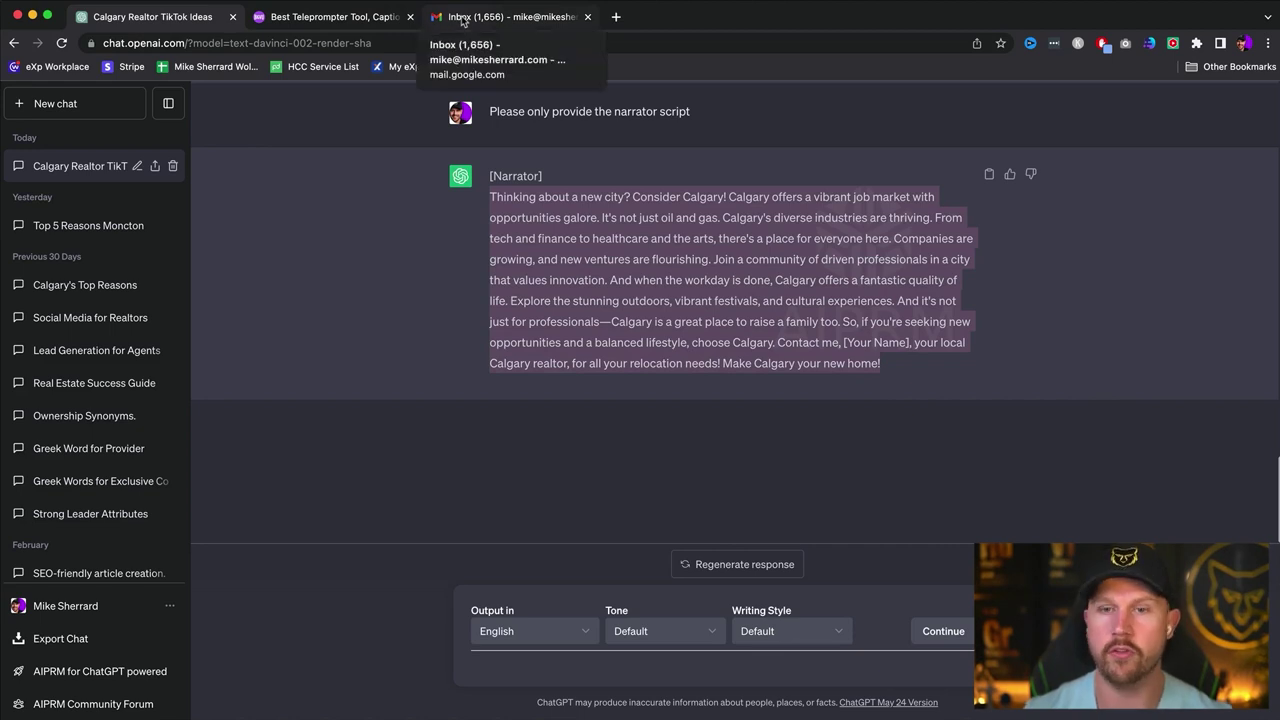
{"action": "left_click", "coordinate": [994, 282]}
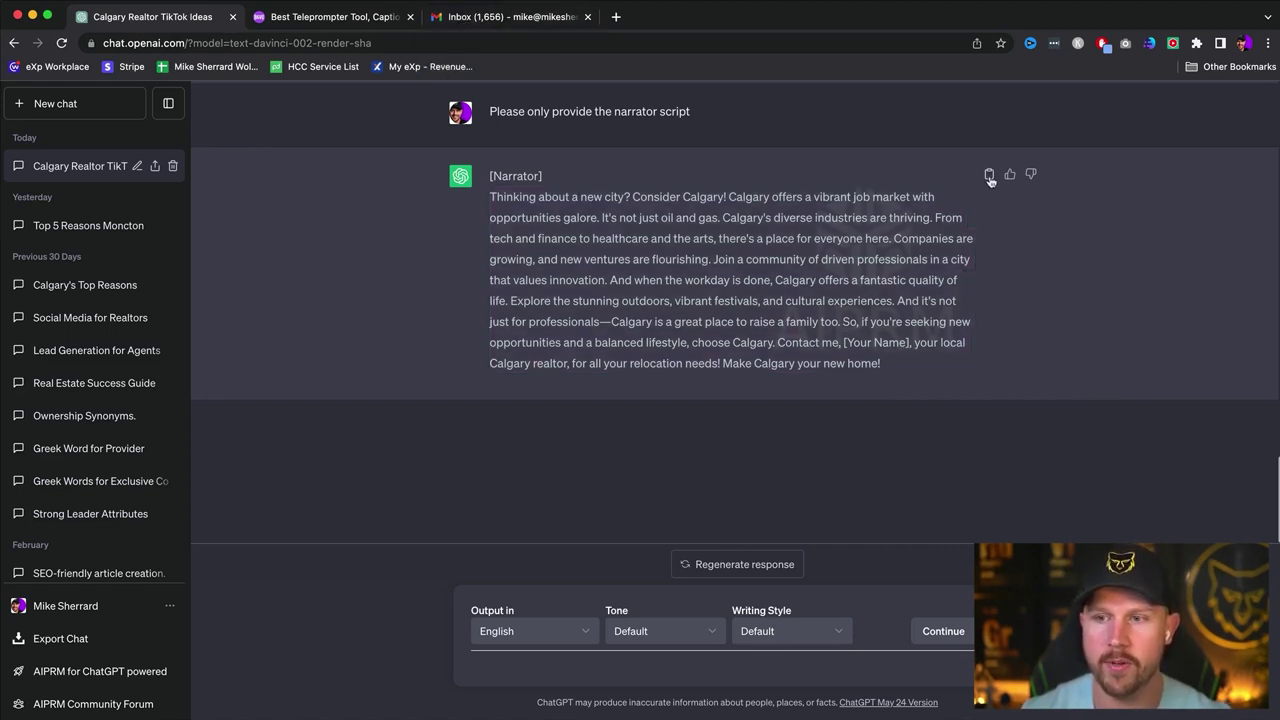
{"action": "left_click", "coordinate": [510, 17]}
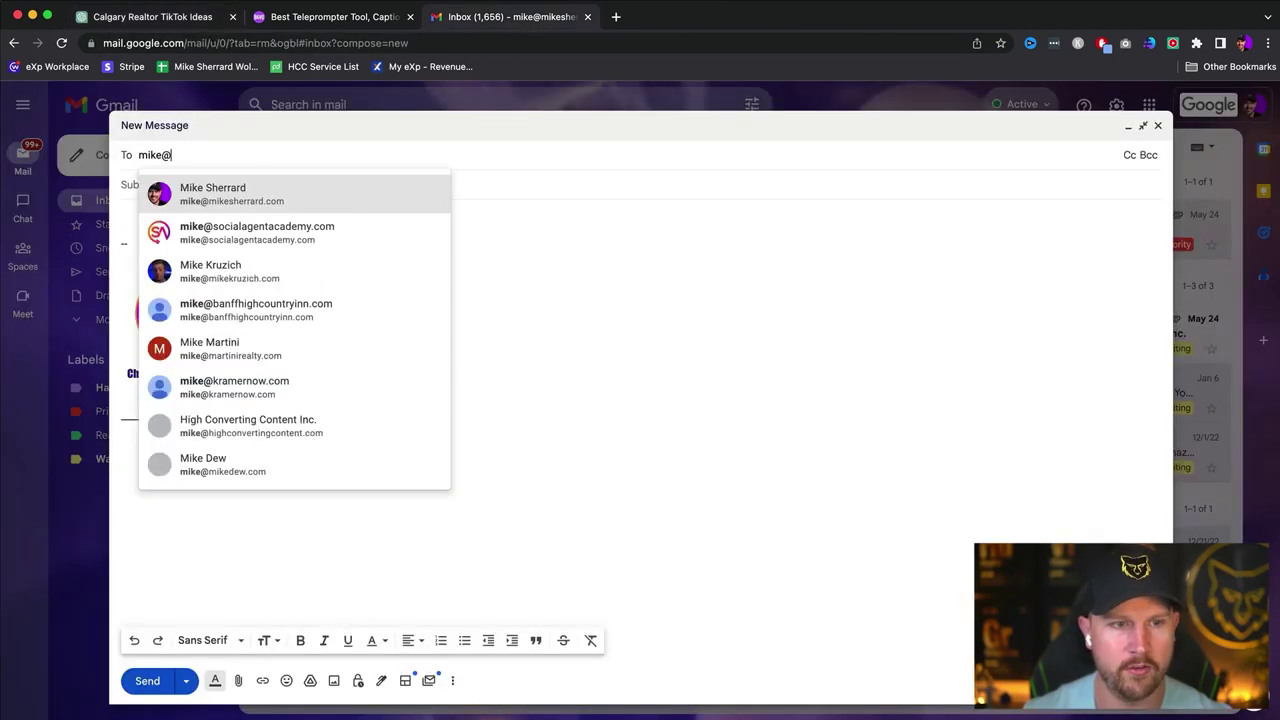
- Address the email to your own address with subject 'TikTok Video #1 Script'
{"action": "left_click", "coordinate": [248, 193]}
{"action": "left_click", "coordinate": [245, 201]}
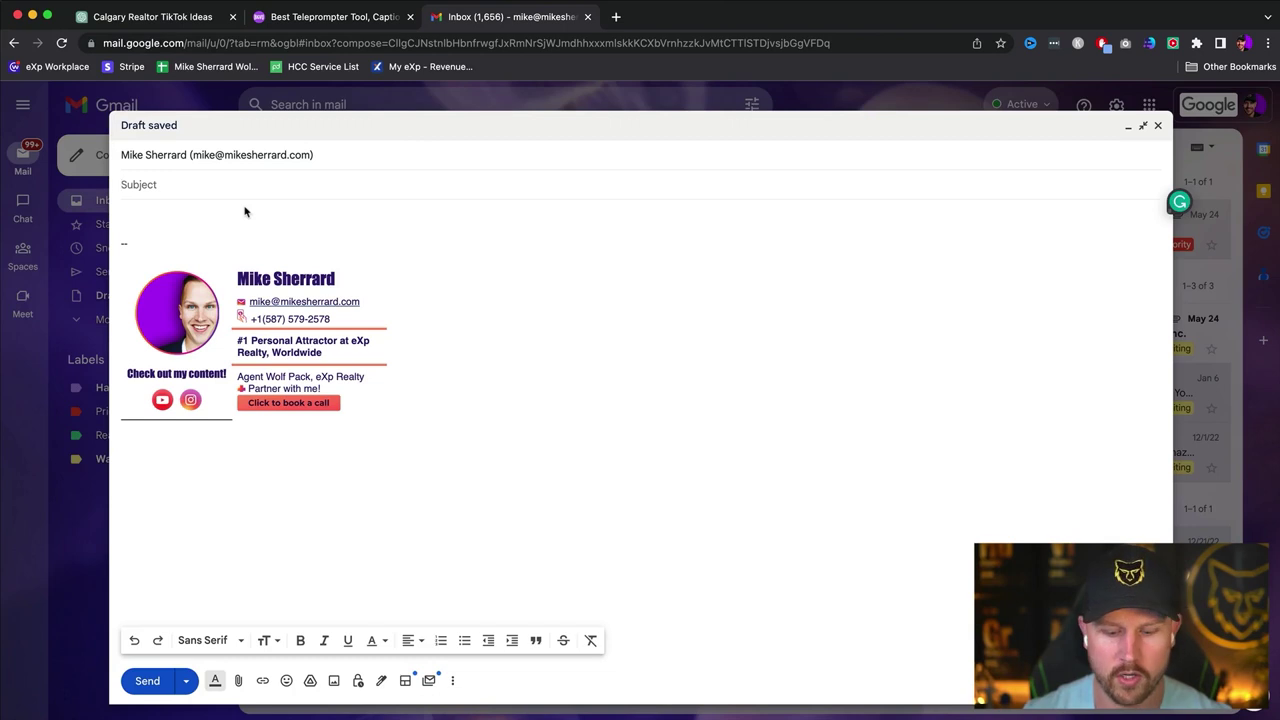
{"action": "type", "text": "Video"}
{"action": "key", "text": "BackSpace"}
{"action": "key", "text": "BackSpace"}
{"action": "key", "text": "BackSpace"}
{"action": "key", "text": "BackSpace"}
{"action": "key", "text": "BackSpace"}
{"action": "key", "text": "BackSpace"}
{"action": "type", "text": "TikTok Video"}
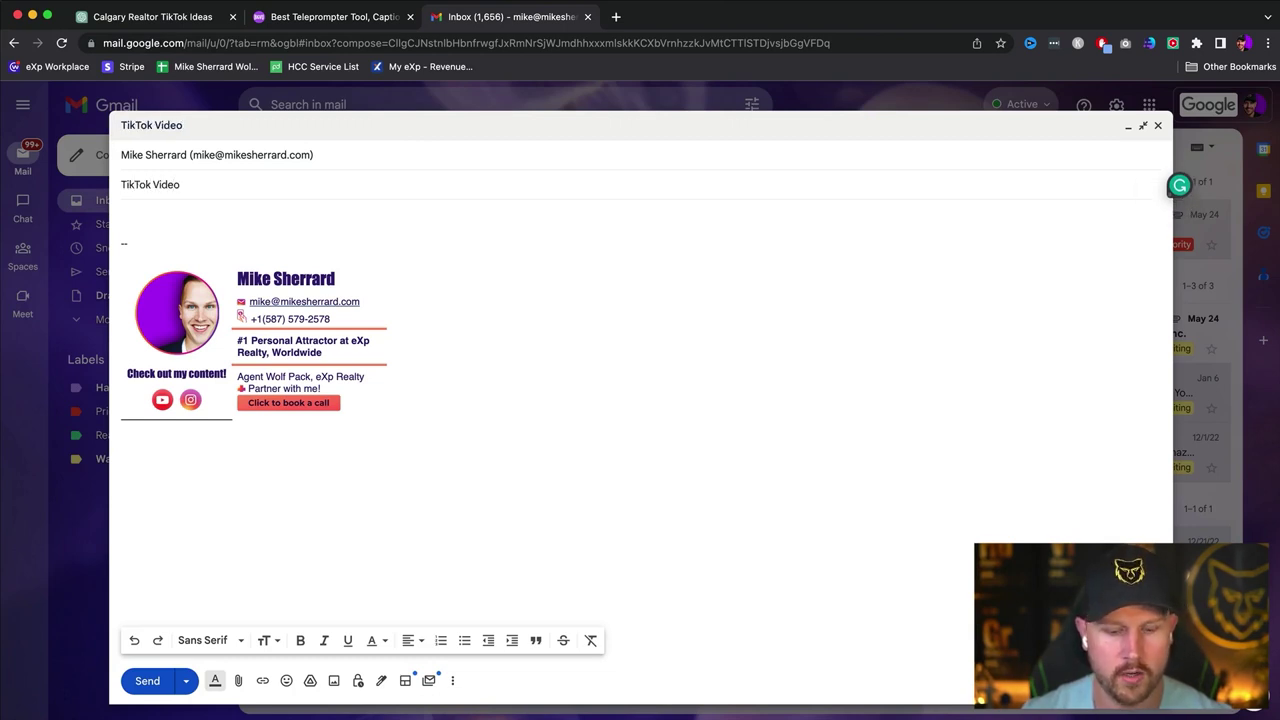
{"action": "type", "text": " #1 Script"}
{"action": "key", "text": "Tab"}
- Paste the narrator script into the body and delete the [Narrator] label line
{"action": "type", "text": "[Narrator]\\nThinking about a new city? Consider Calgary! Calgary offers a vibrant job market with opportunities galore. It's not just oil and gas. Calgary's diverse industries are thriving. From tech and finance to healthcare and the arts, there's a place for everyone here. Companies are growing, and new ventures are flourishing. Join a community of driven professionals in a city that values innovation. And when the workday is done, Calgary offers a fantastic quality of life. Explore the stunning outdoors, vibrant festivals, and cultural experiences. And it's not just for professionals—Calgary is a great place to raise a family too. So, if you're seeking new opportunities and a balanced lifestyle, choose Calgary. Contact me, [Your Name], your local Calgary realtor, for all your relocation needs! Make Calgary your new home!"}
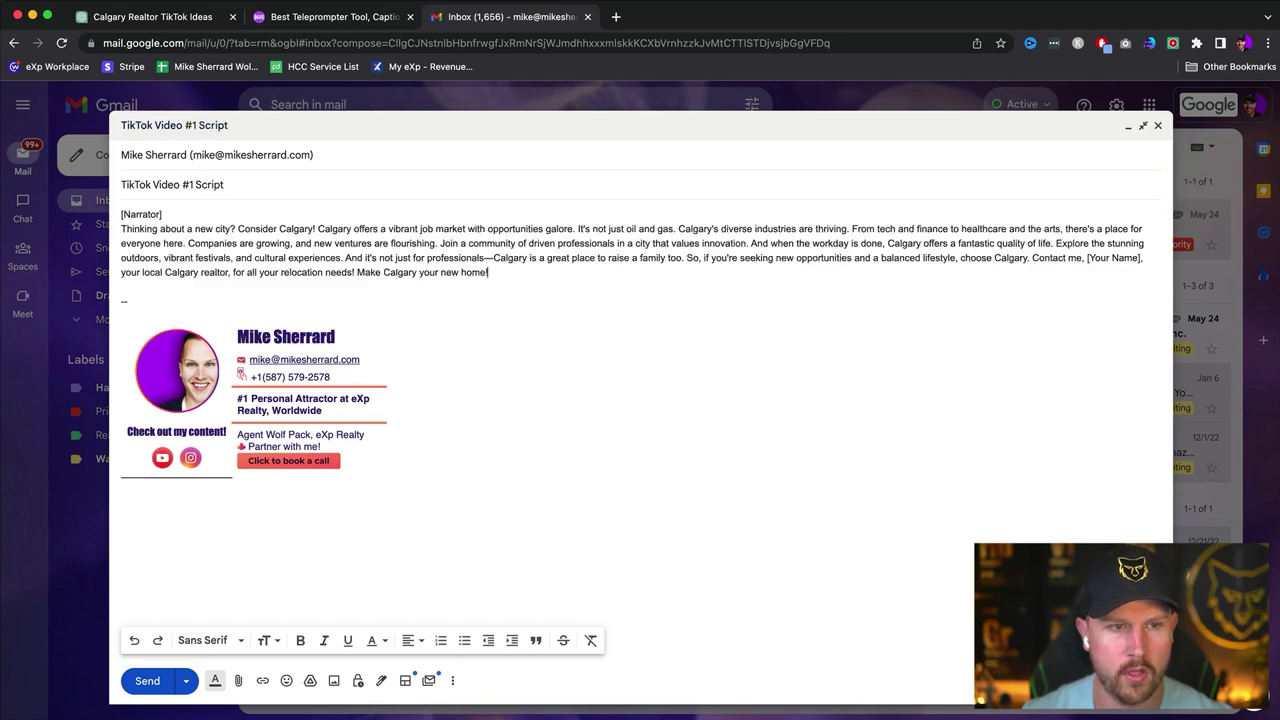
{"action": "left_click_drag", "start_coordinate": [191, 214], "coordinate": [99, 221]}
{"action": "key", "text": "BackSpace"}
{"action": "left_click", "coordinate": [121, 228]}
{"action": "key", "text": "BackSpace"}
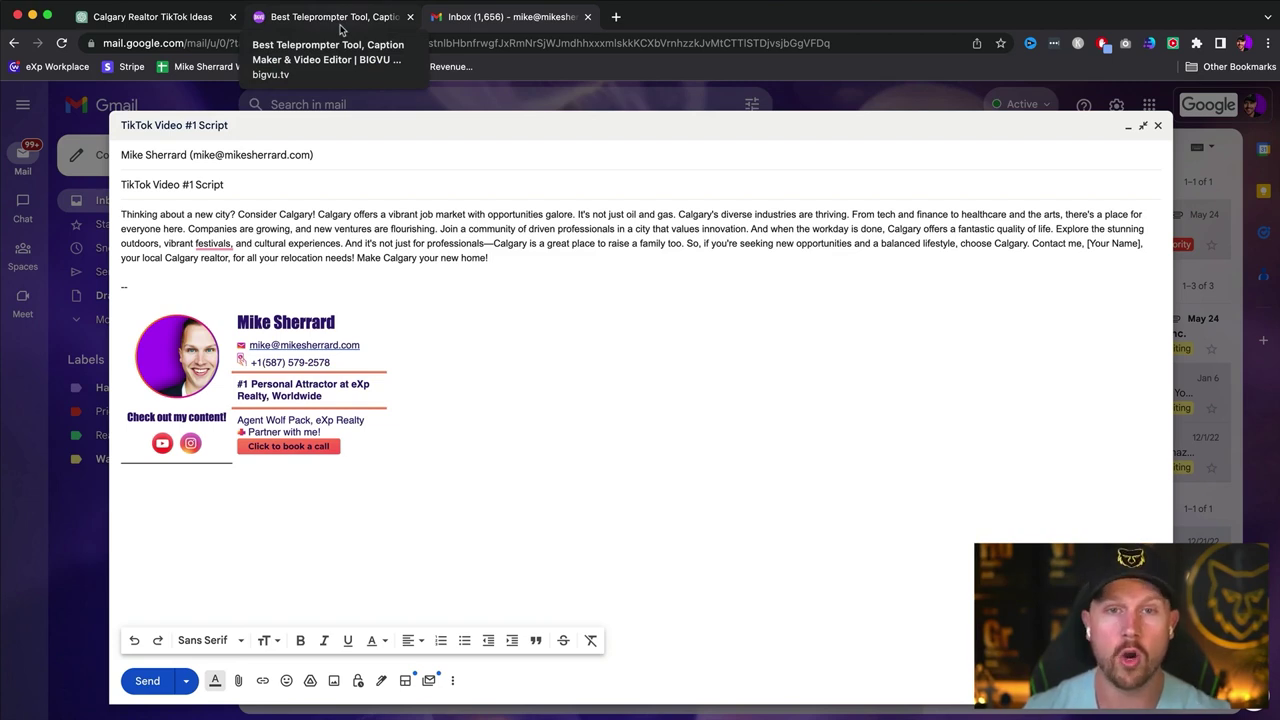
- Open BIGVU's 'Teleprompt your scripts' projects dashboard
{"action": "left_click", "coordinate": [341, 30]}
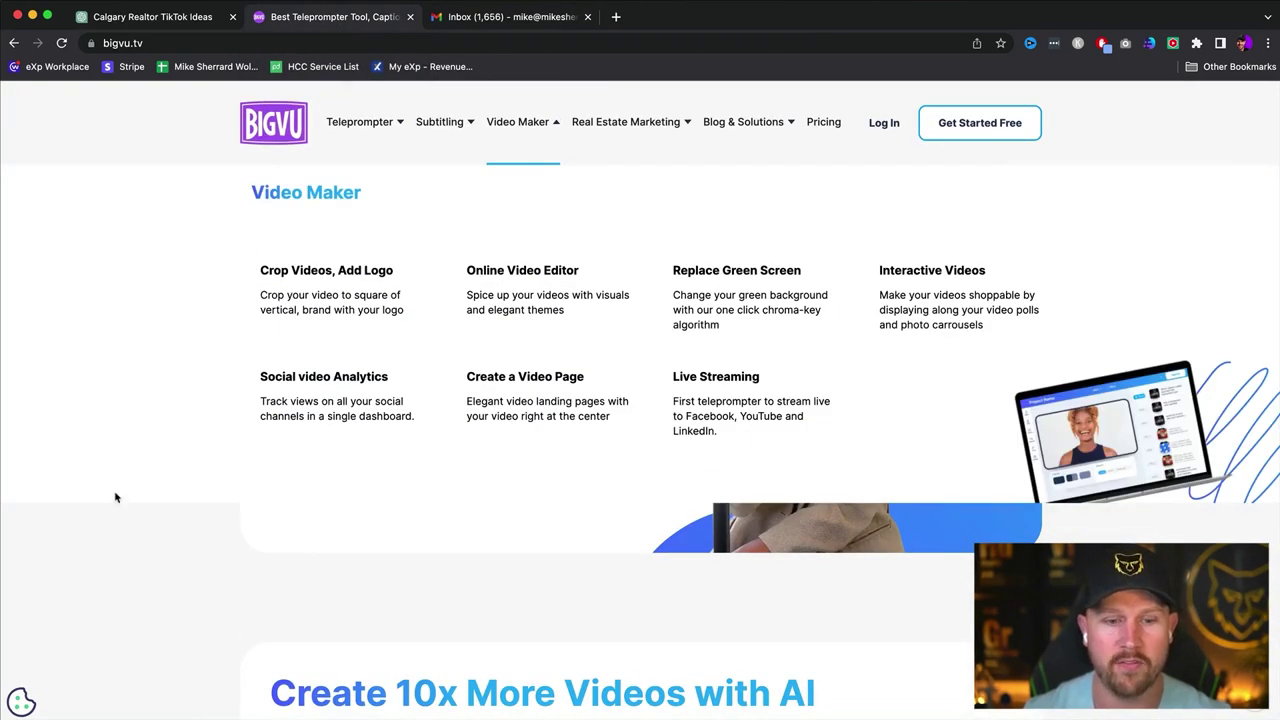
{"action": "left_click", "coordinate": [317, 469]}
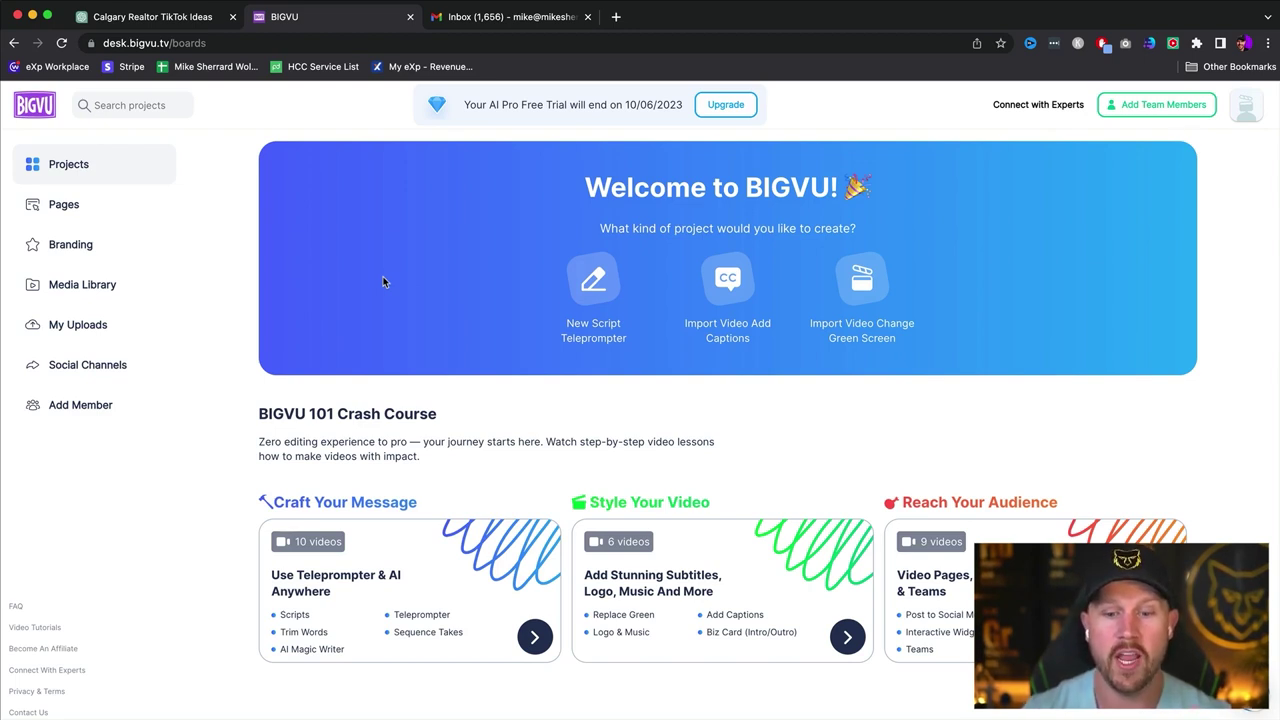
{"action": "left_click", "coordinate": [165, 43]}
{"action": "type", "text": "big"}
{"action": "key", "text": "Return"}
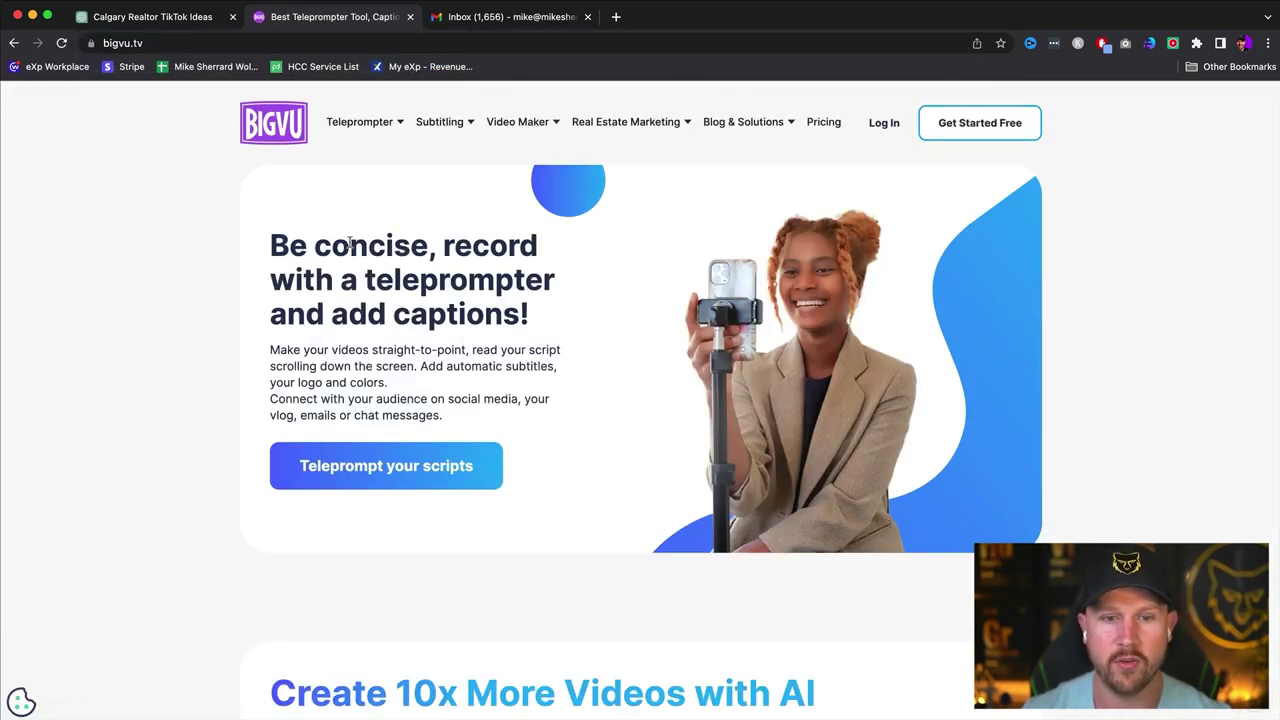
{"action": "left_click_drag", "start_coordinate": [288, 244], "coordinate": [532, 326]}
{"action": "scroll", "coordinate": [532, 326], "scroll_direction": "down", "scroll_amount": 6}
{"action": "scroll", "coordinate": [529, 323], "scroll_direction": "up", "scroll_amount": 1}
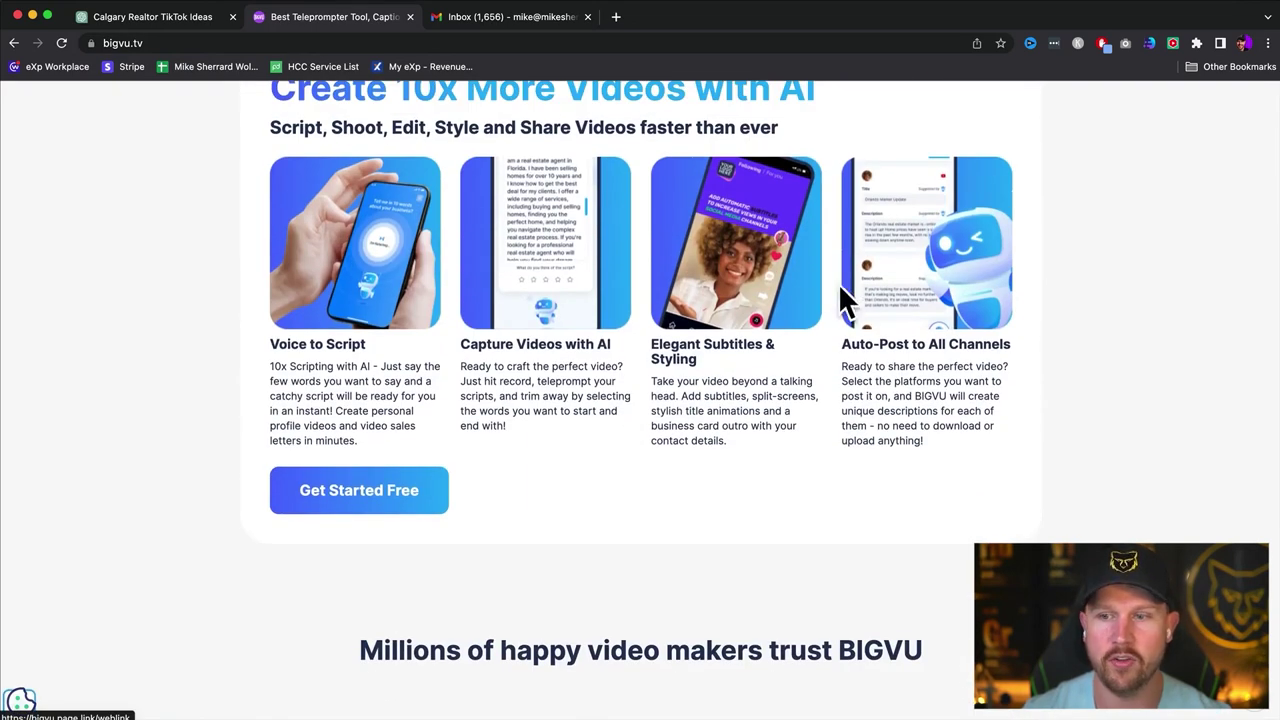
{"action": "scroll", "coordinate": [829, 297], "scroll_direction": "down", "scroll_amount": 8}
{"action": "scroll", "coordinate": [831, 299], "scroll_direction": "up", "scroll_amount": 3}
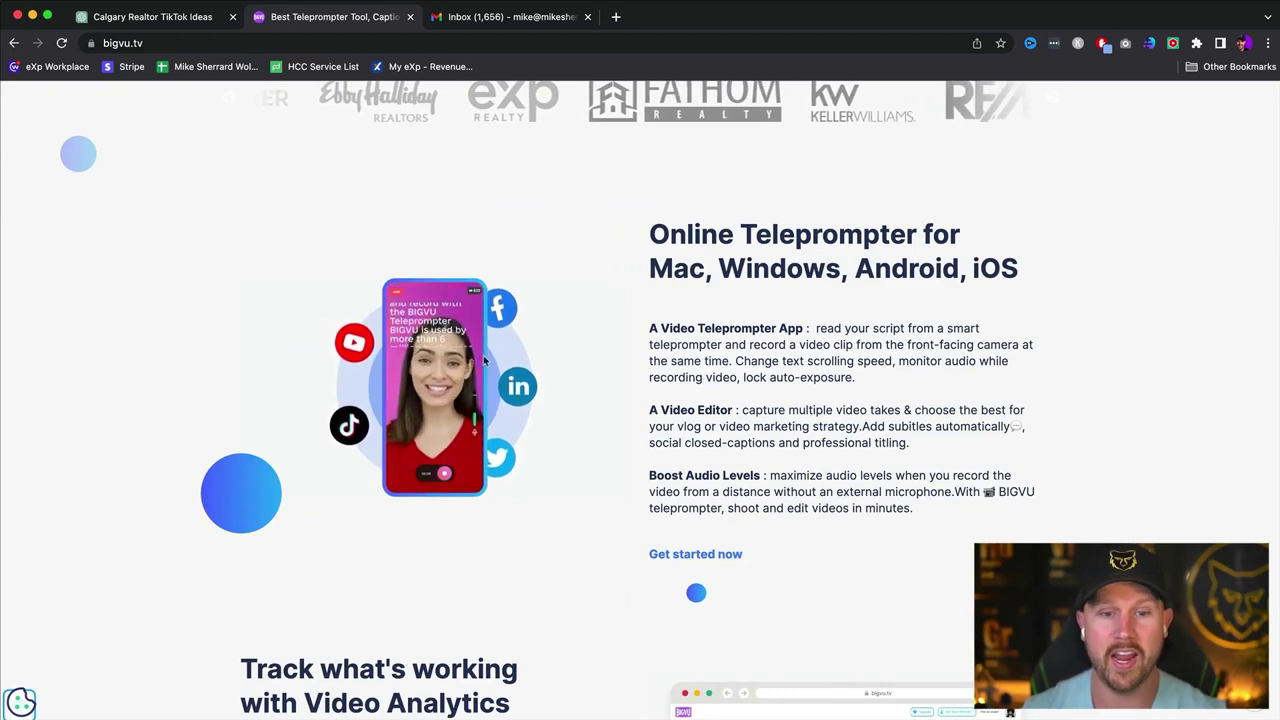
{"action": "scroll", "coordinate": [506, 382], "scroll_direction": "down", "scroll_amount": 1}
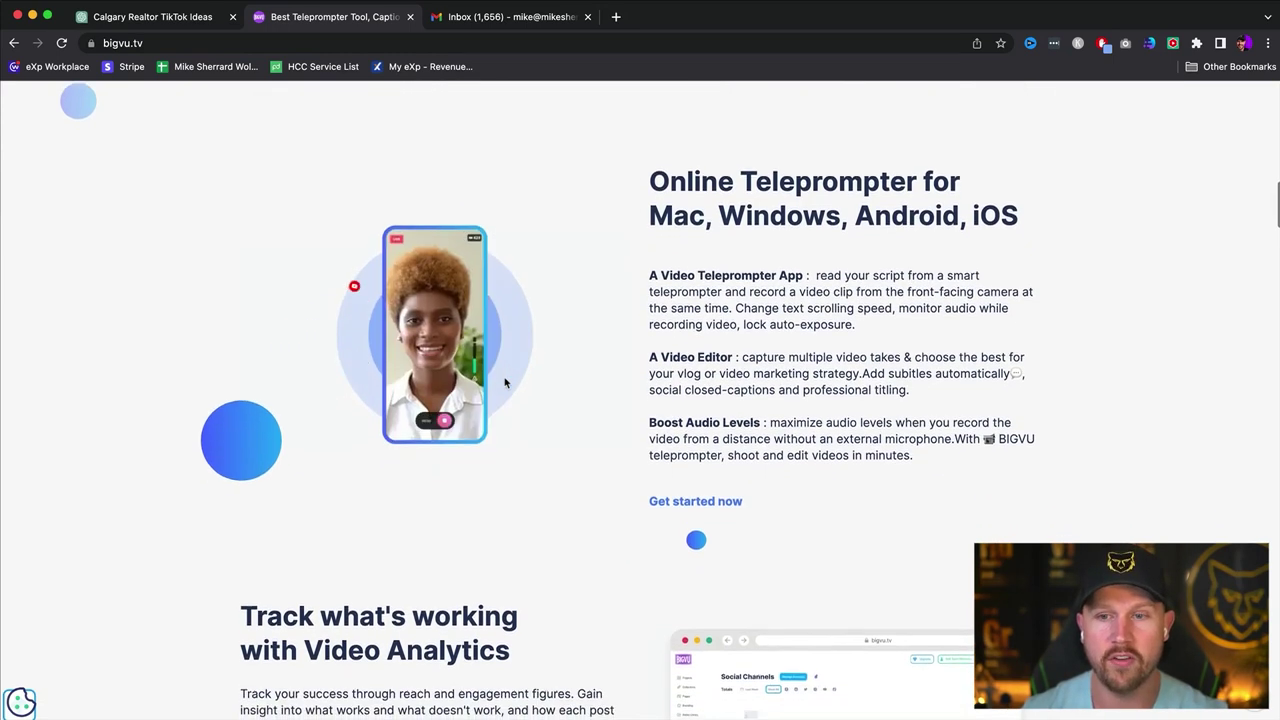
{"action": "scroll", "coordinate": [506, 380], "scroll_direction": "up", "scroll_amount": 2}
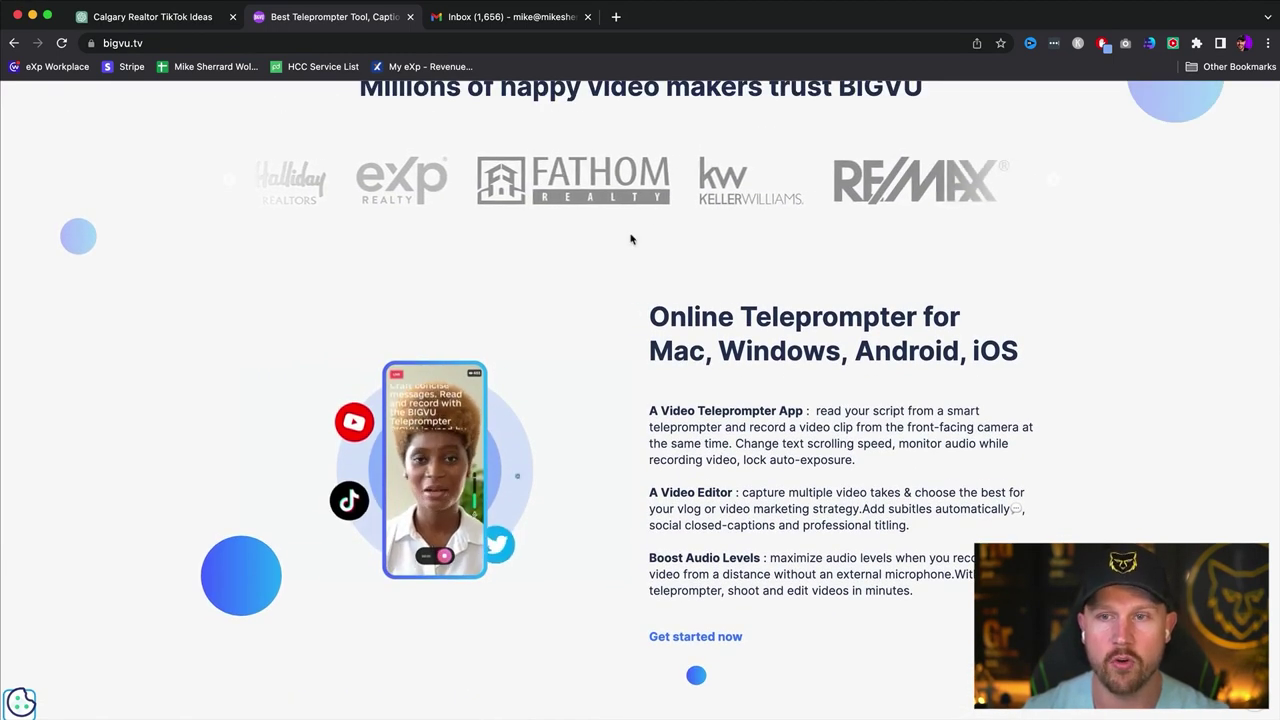
{"action": "scroll", "coordinate": [631, 236], "scroll_direction": "up", "scroll_amount": 1}
{"action": "scroll", "coordinate": [631, 236], "scroll_direction": "down", "scroll_amount": 4}
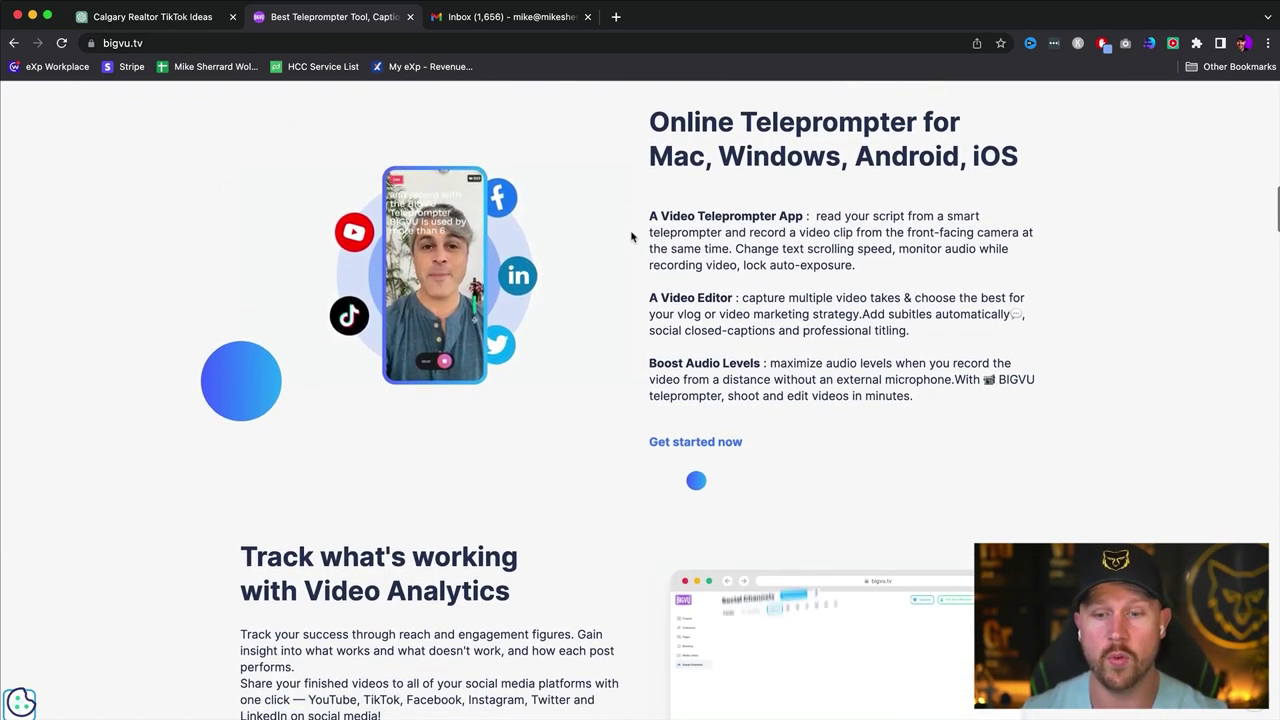
{"action": "scroll", "coordinate": [631, 236], "scroll_direction": "up", "scroll_amount": 15}
{"action": "left_click", "coordinate": [386, 476]}
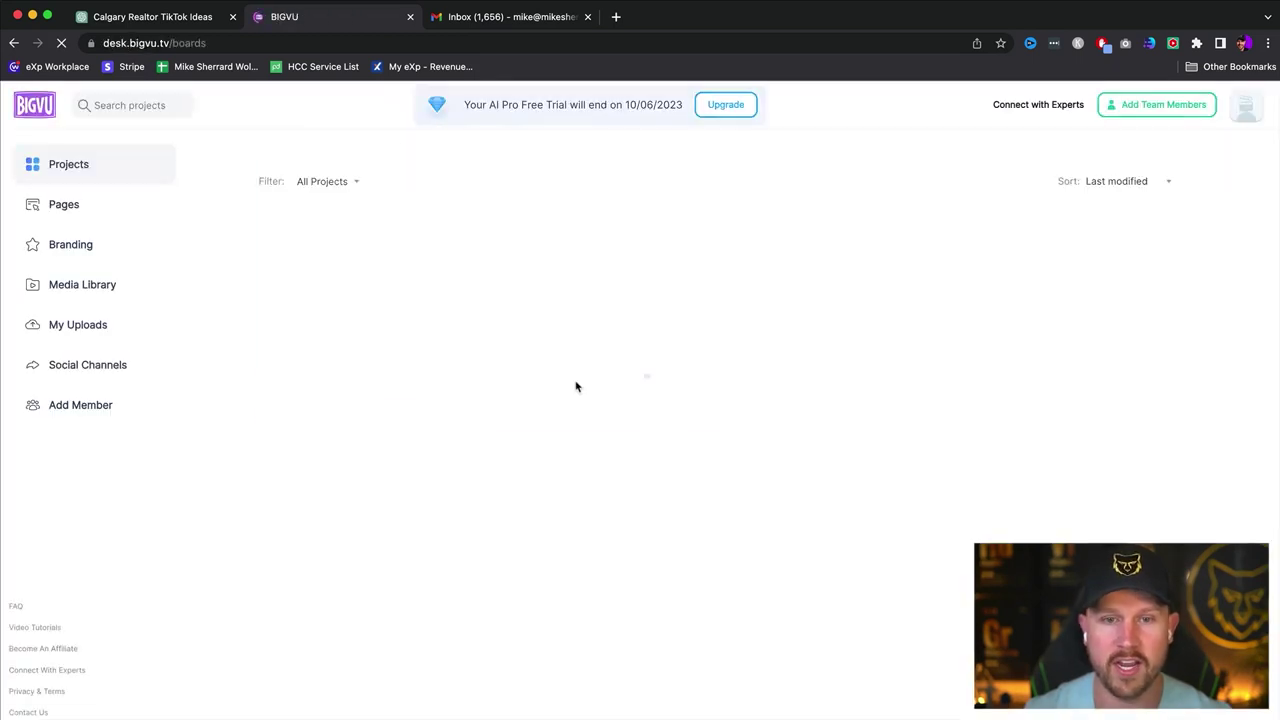